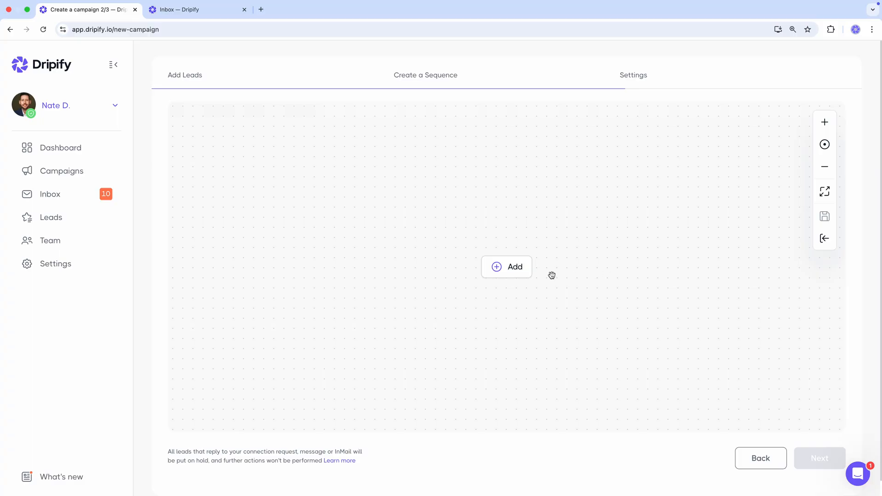
Step: Add a Send an invite action as the first step of the sequence and open its personalized note
click(524, 270)
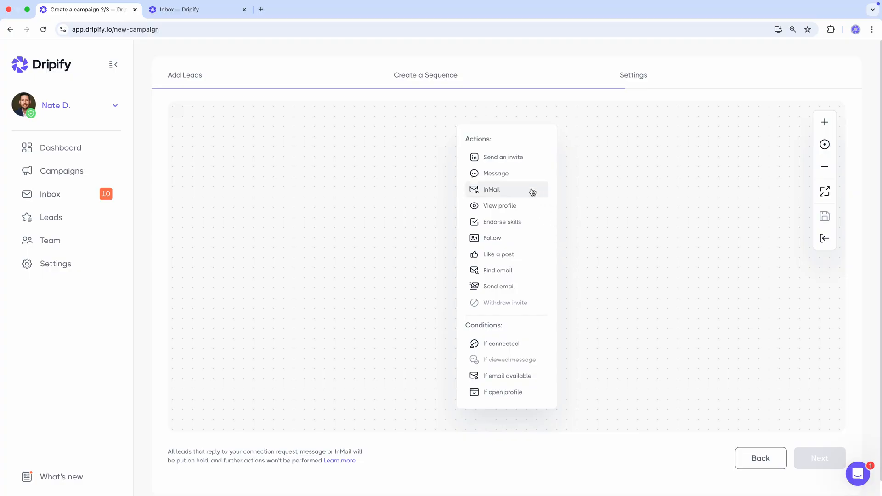
click(508, 157)
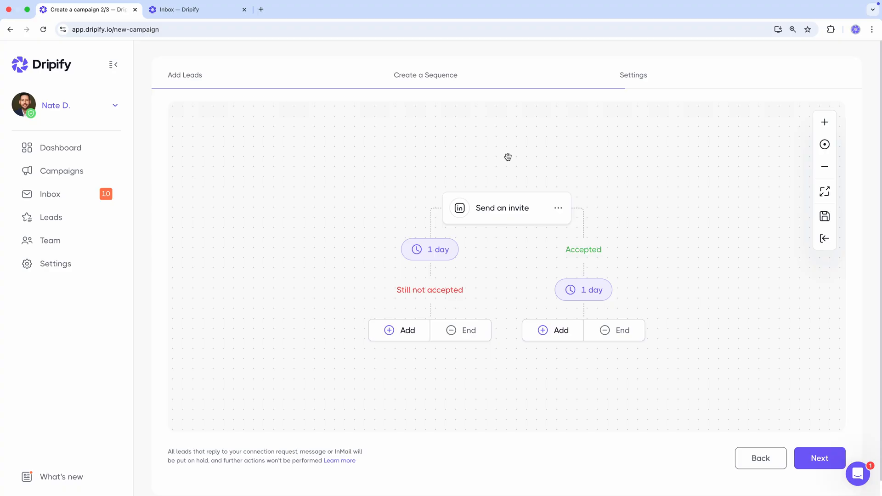
click(501, 211)
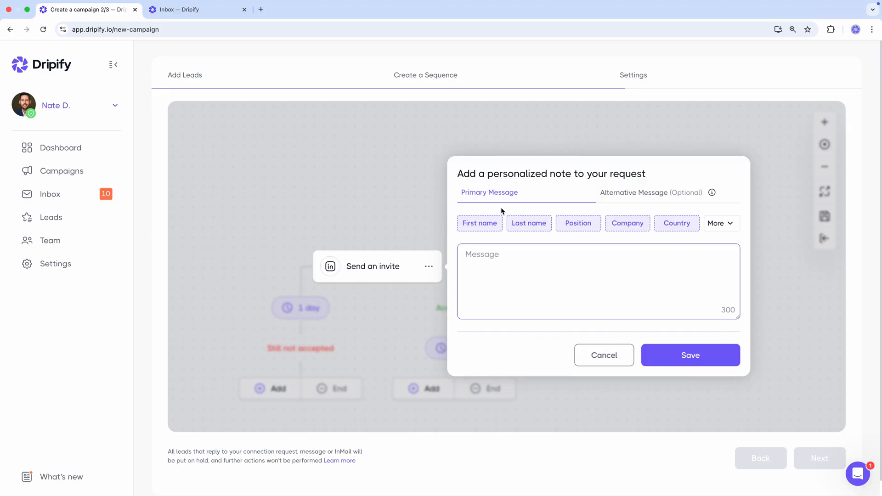
Step: Start the invitation note with "Hi", the first name variable and a comma, followed below by "The marketing you're leading at" and the company variable
text(Hi)
click(479, 227)
text(,)
key(Return)
key(Return)
text(The market)
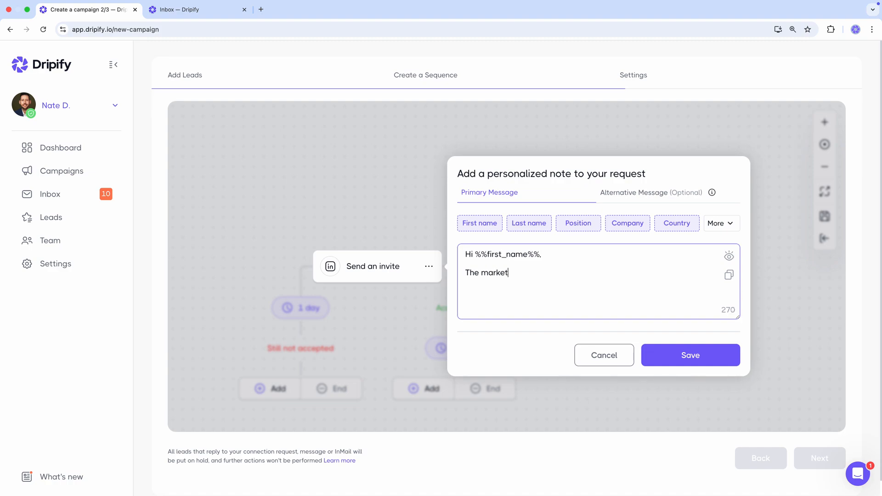
text(ing you're leading at)
click(638, 227)
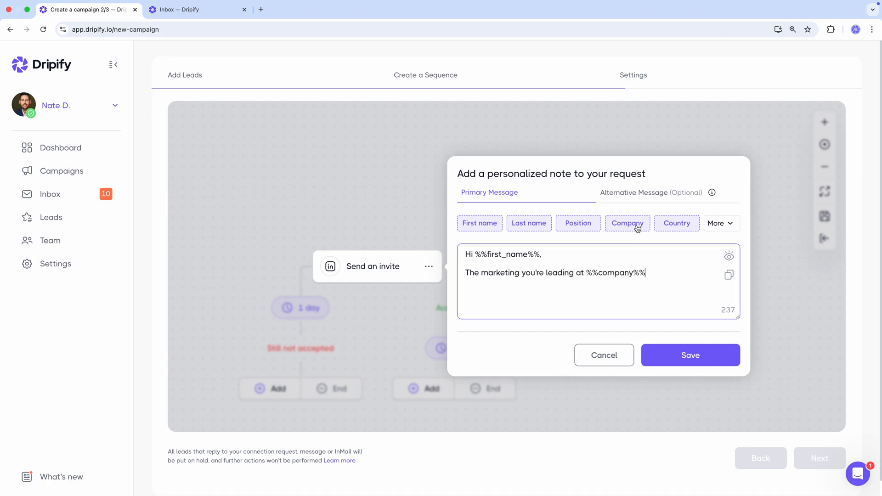
Step: Continue the note with "in", the company location variable and "stood out to me"
click(716, 225)
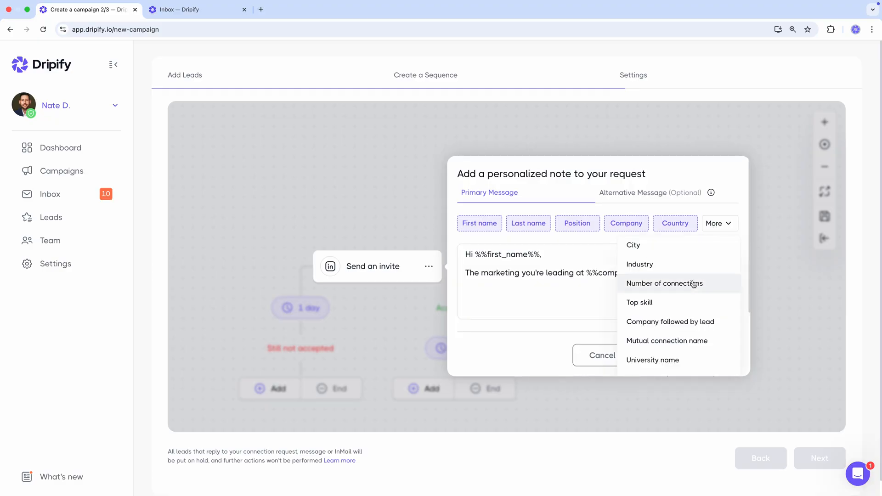
scroll(689, 296, down, 2)
click(680, 355)
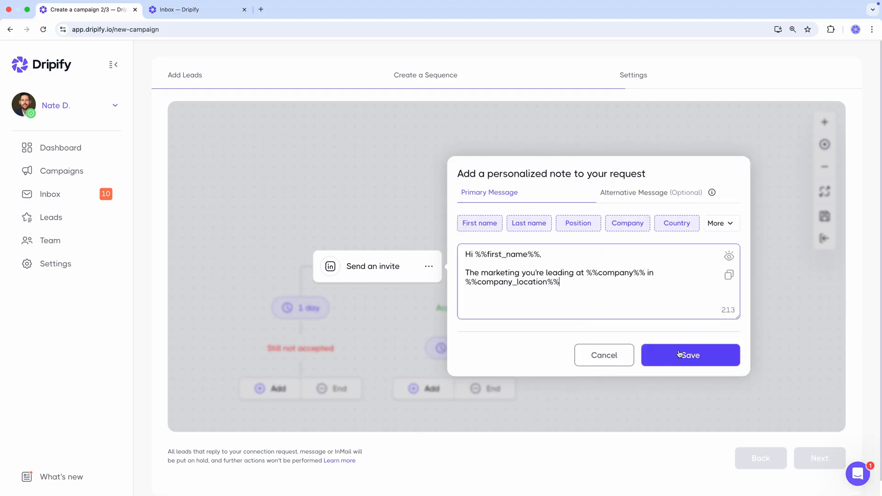
text(stood out to me. I'm in a similar field, and I believe we could have a great discussion. Let's connect.)
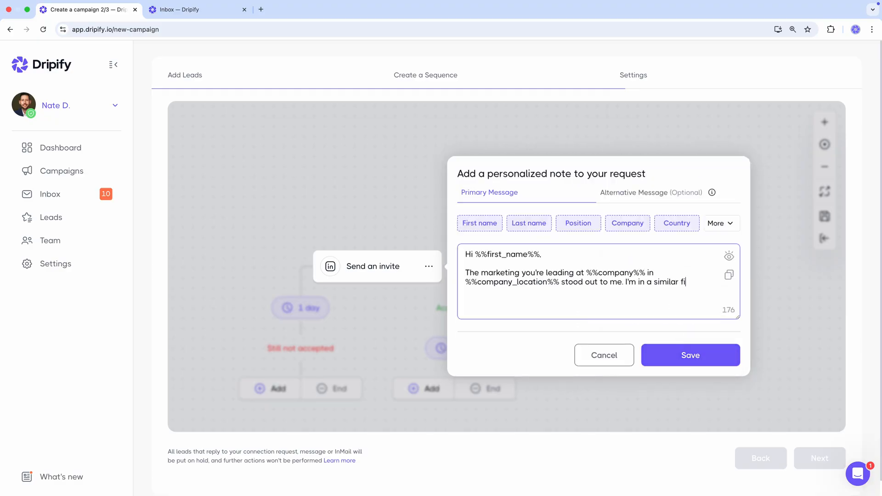
Step: Finish and save the note with "I'm in a similar field, and I believe we could have a great discussion. Let's connect.", "Thank you," and the sender's name
key(Return)
key(Return)
text(Thank you,)
key(Return)
text(Nate)
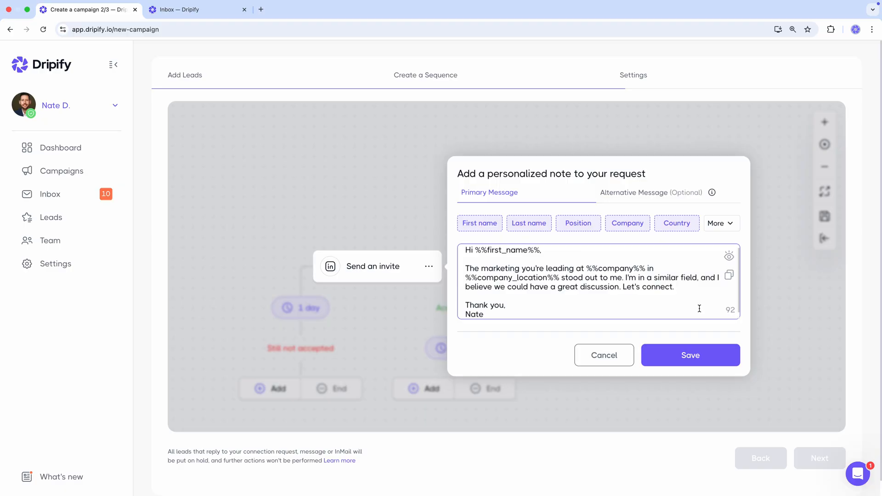
click(725, 354)
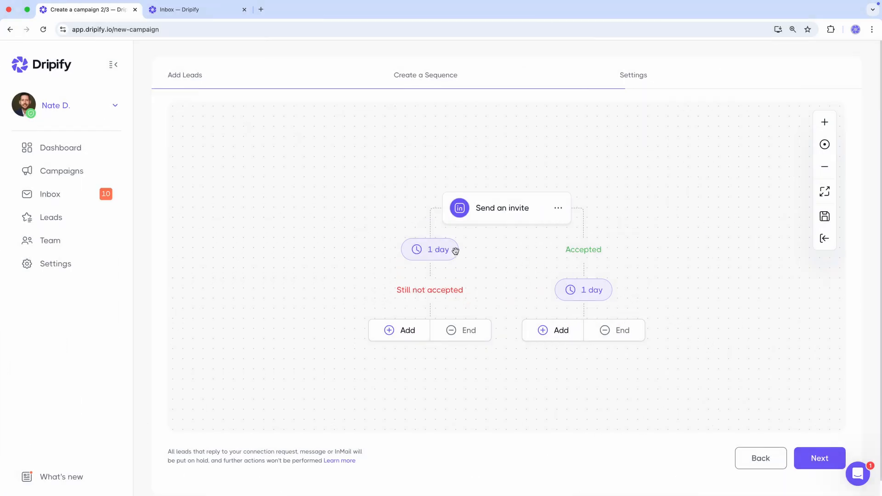
Step: Set the delay on the invite's Still not accepted branch to 5 days
click(430, 252)
key(BackSpace)
text(5)
click(411, 357)
Step: Add a View profile action to the Still not accepted branch and set the delay after it to 6 days
click(404, 339)
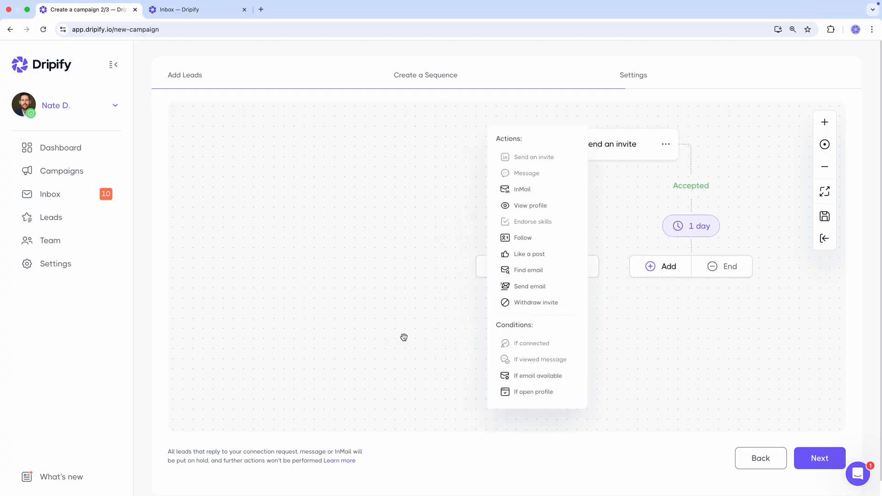
click(538, 206)
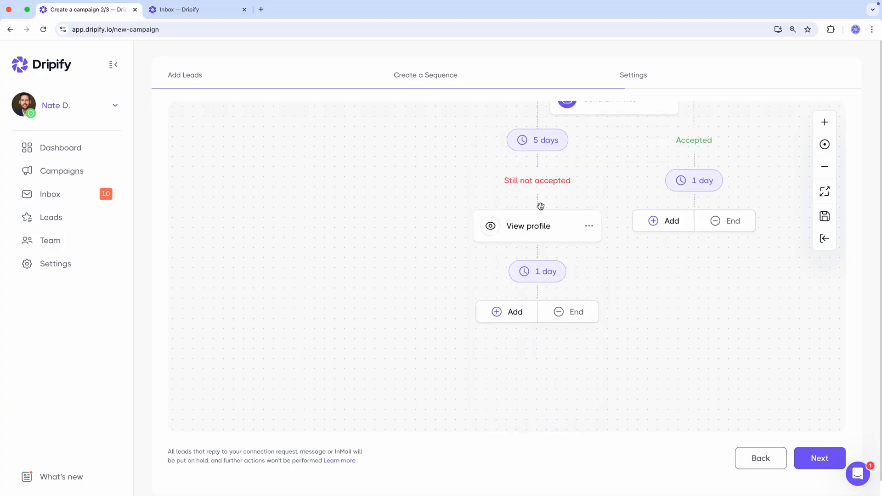
click(542, 271)
text(6)
click(532, 230)
Step: Add a Like a post action after the profile view and set its following delay to 10 days
click(510, 311)
click(520, 255)
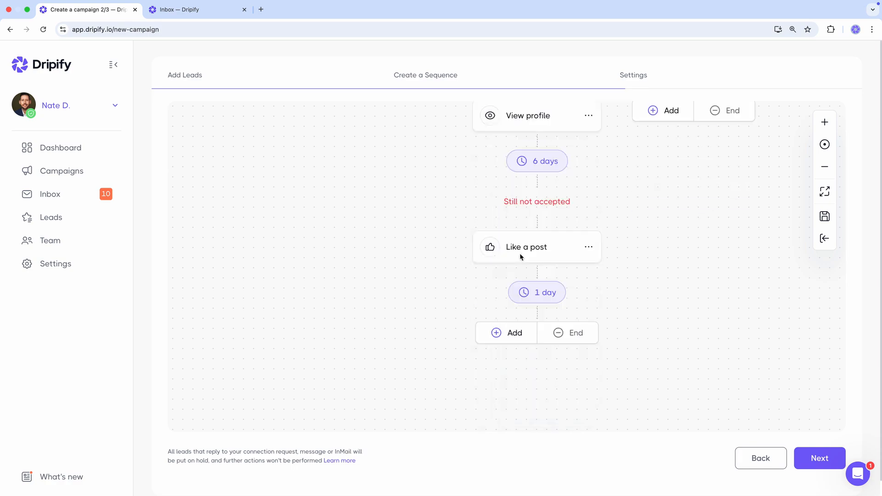
click(528, 292)
text(0)
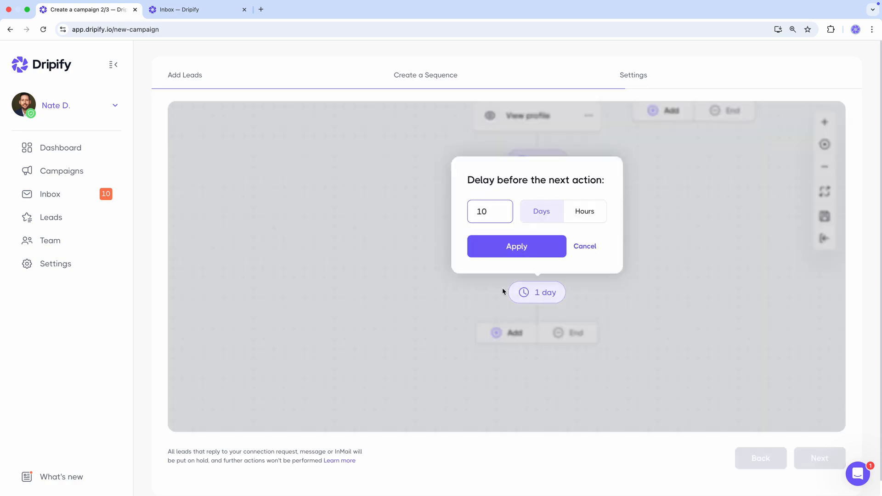
click(505, 254)
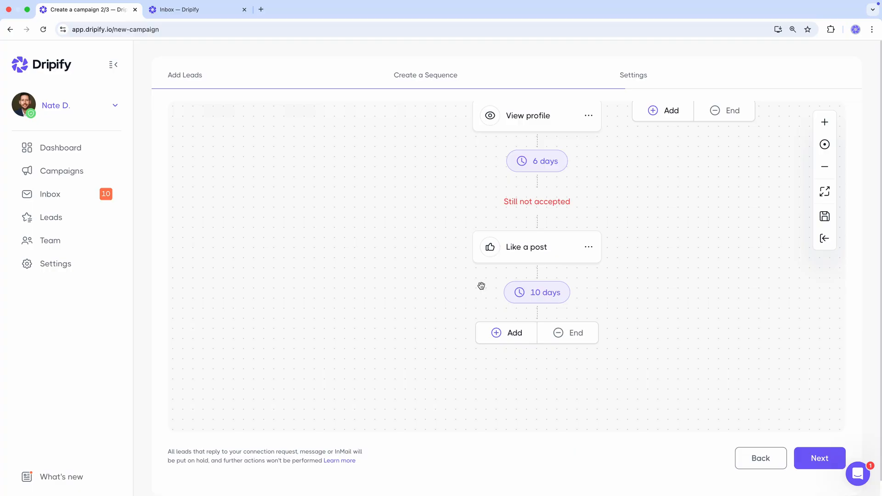
Step: Add a Find email action after the post like, and a Send email action on its Yes branch
click(514, 332)
click(520, 272)
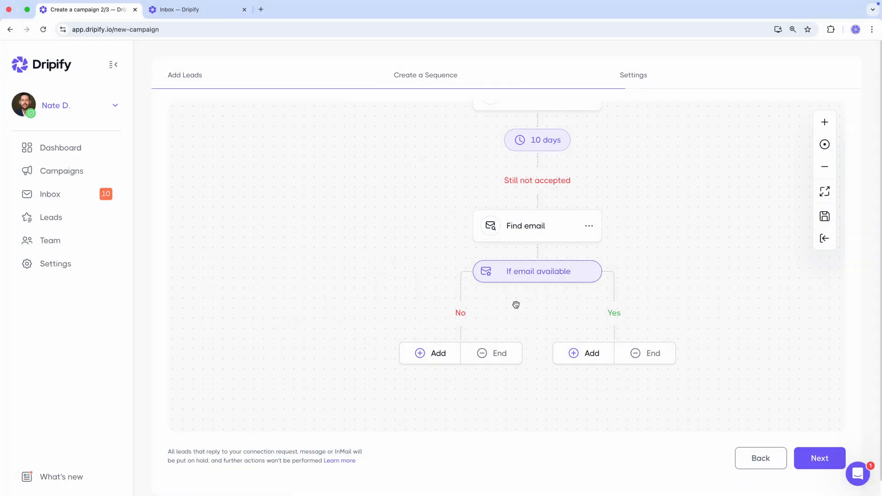
click(574, 353)
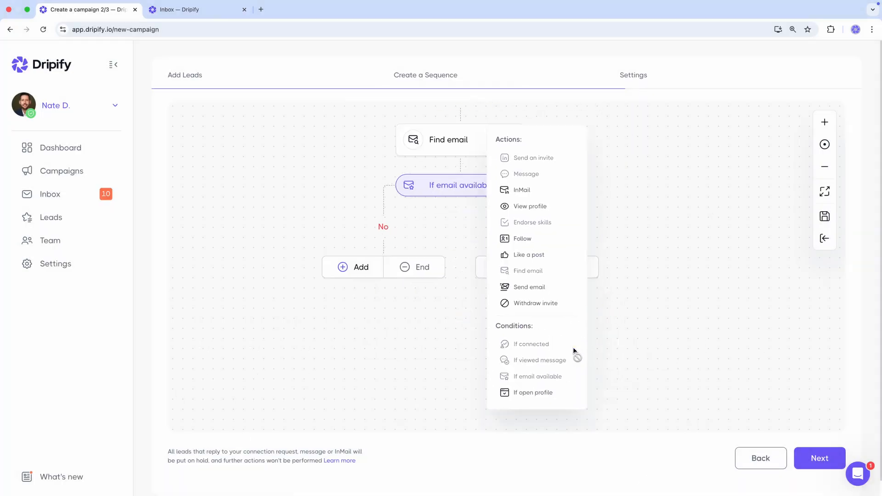
click(543, 288)
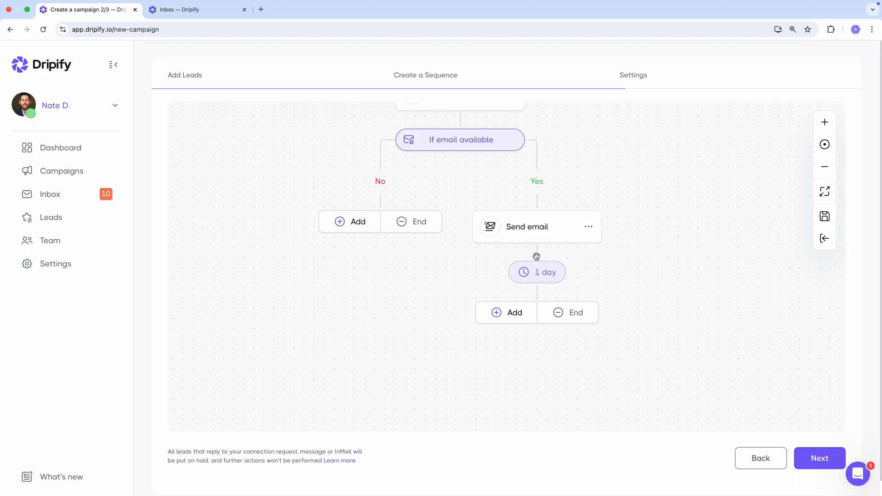
Step: Set the new email's subject to "Lead generation for" followed by the company variable
click(539, 233)
click(539, 251)
text(Lead generation for)
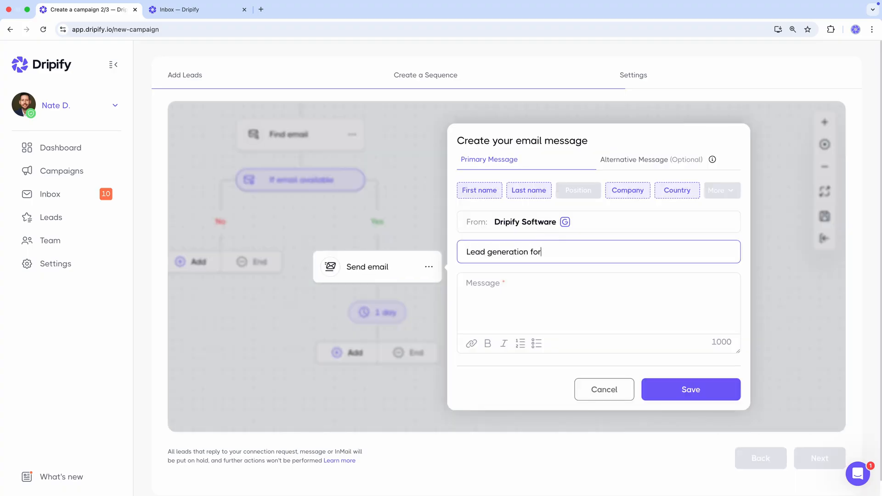
click(637, 198)
Step: Begin the email body with "Hey" and the first name variable, followed by "Have you ever thought about making sales outreach easier for your SDRs?"
click(593, 289)
text(Hey)
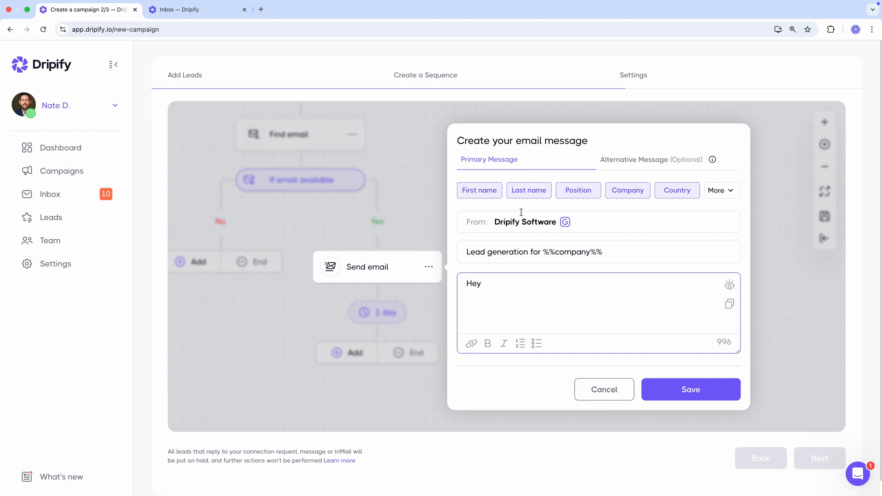
click(478, 191)
key(Return)
key(Return)
text(Have you ever thought about making sales outreach easier for your )
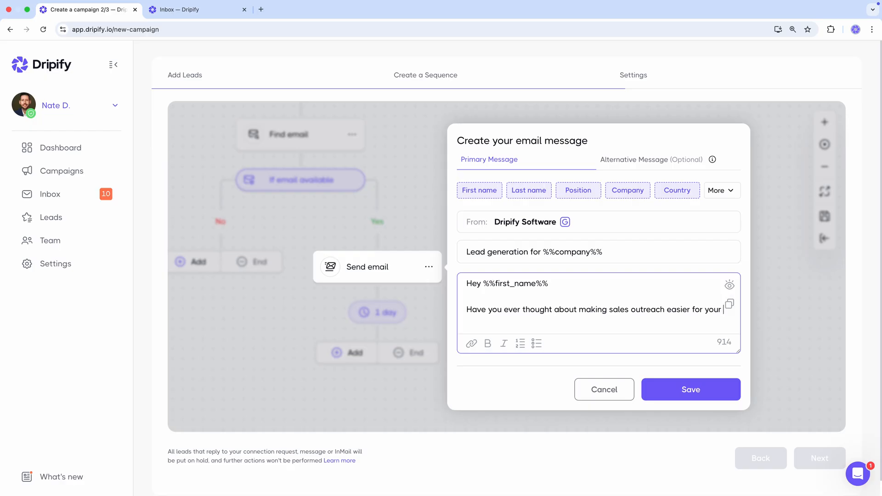
text(SDRs?)
Step: Add paragraph "Our sales automation software is focused on safe, automated LinkedIn prospecting that could help your team save time on prospecting tasks and focus on closing deals."
key(Return)
key(Return)
text(Our sales automation software is focused on safe, automated LinkedIn prospecting that could help your team save time on prospecting tasks and focus on closing deals.)
Step: Close the email with "Are you available later next week for a short conversation to learn more?" and the sender's first name, and save it
key(Return)
key(Return)
text(Are you available later next week for a short conversation to learn more?)
key(Return)
key(Return)
text(Nate)
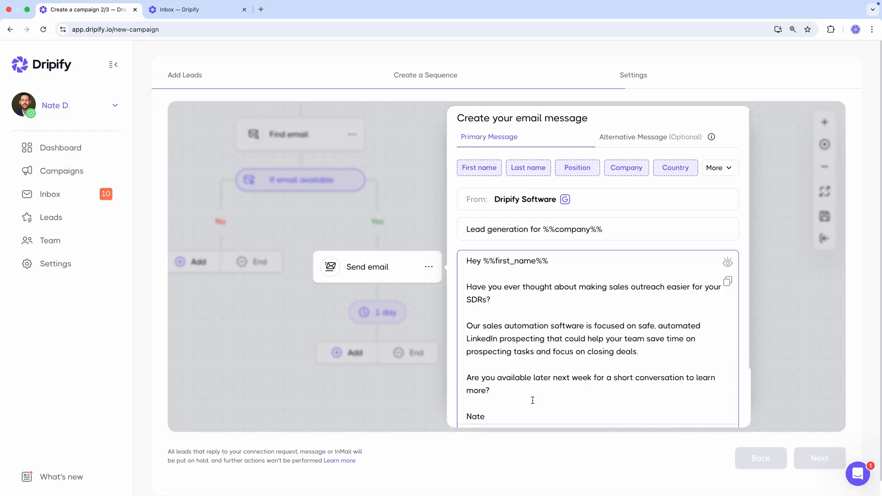
scroll(533, 400, down, 2)
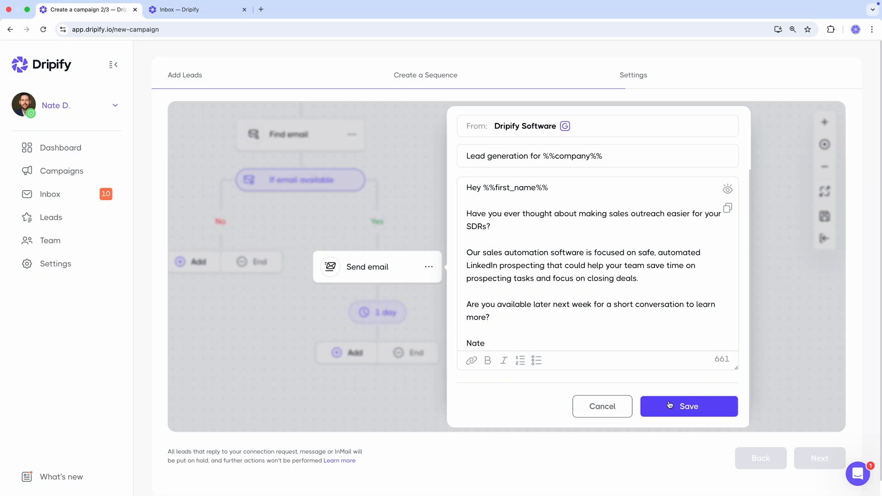
click(669, 405)
Step: Set the delay after the first Send email action to 5 days
click(546, 275)
key(BackSpace)
text(5)
click(509, 230)
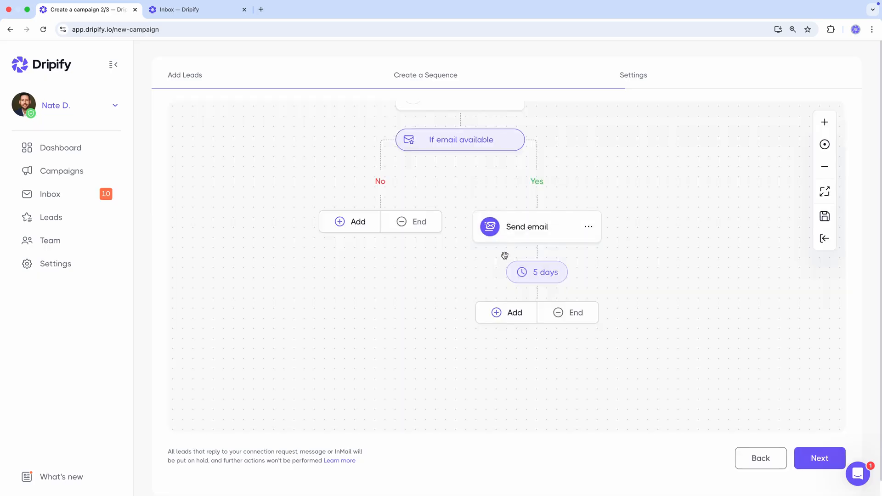
Step: Add a second Send email action after the 5-day delay with the subject "Open to a quick call?"
click(507, 314)
click(519, 286)
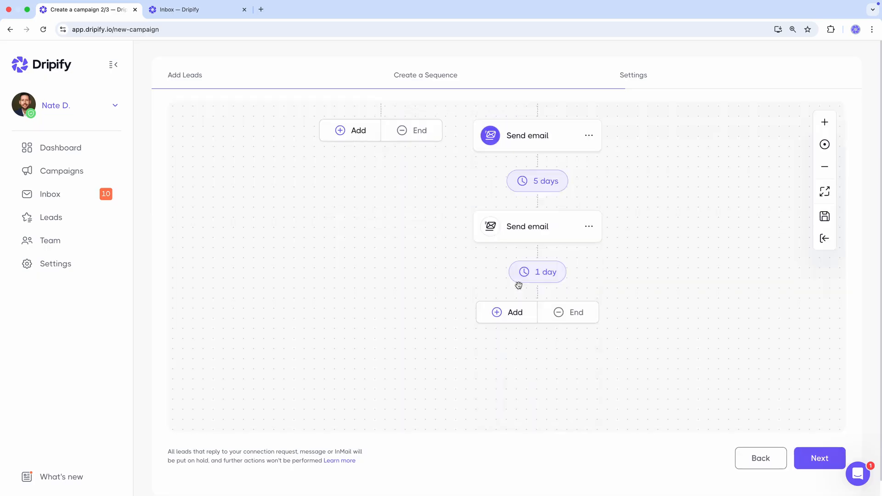
click(513, 235)
text(Open to a quick call?)
Step: Begin its body with "Hi", the first name variable and a comma, and "Just wanted to check in and see if you had a chance to think about it"
click(574, 277)
text(Hi)
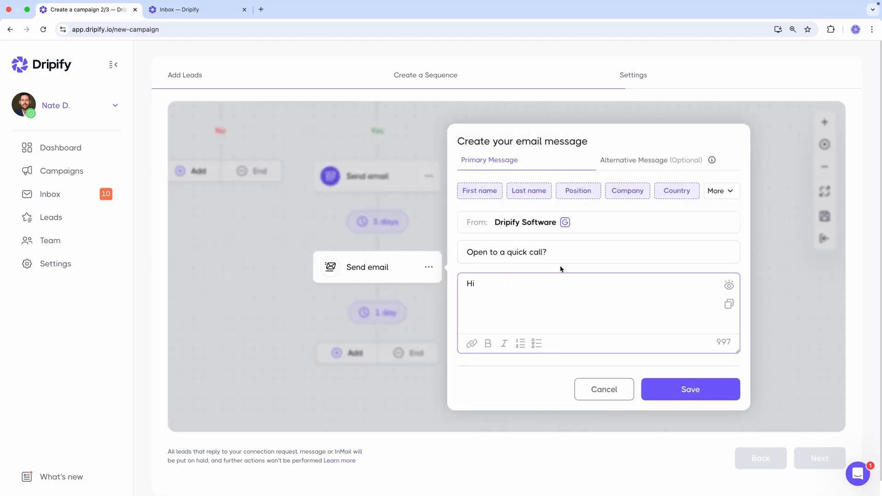
click(490, 198)
text(,)
key(Return)
key(Return)
text(Just )
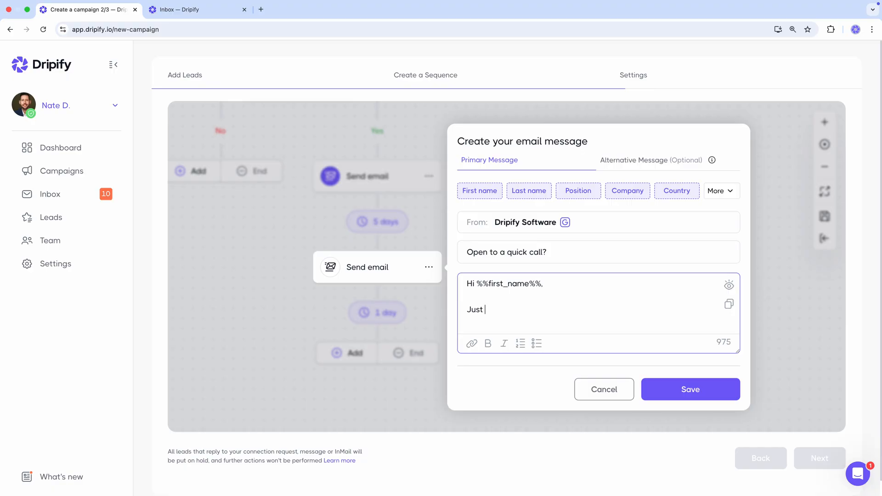
text(wanted to check in and se)
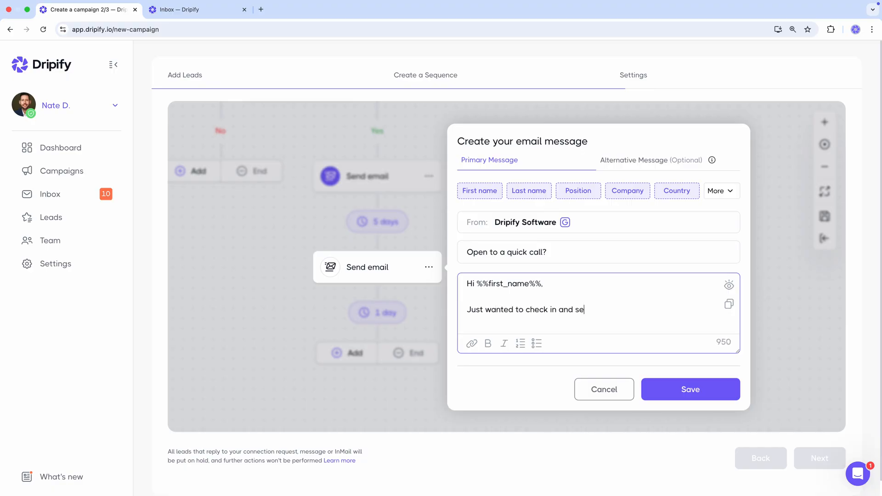
text(e if you had a chance to think about it. I'd love to explore how I can help make your sales outreach campaigns twice efficient.)
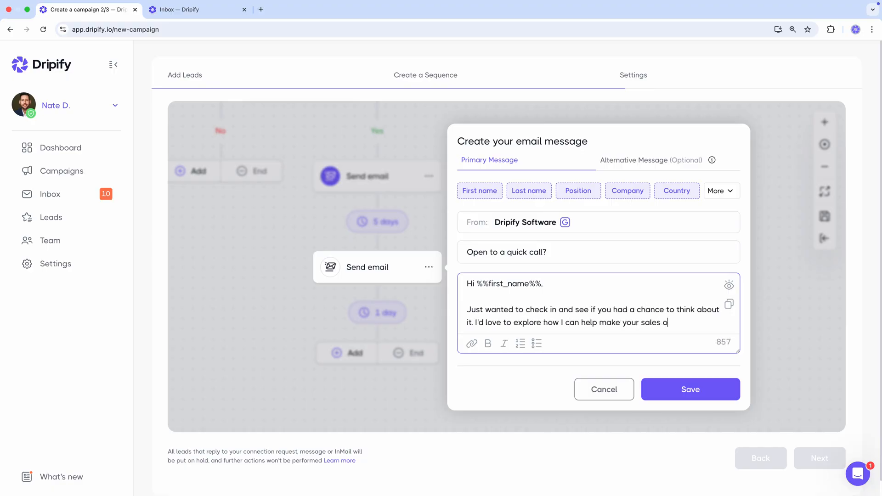
Step: Add "I'd love to explore how I can help make your sales outreach campaigns twice efficient." and "Let me know if you're open to a quick chat!"
key(Return)
key(Return)
text(Let me know if you're open to a quick chat!)
Step: Sign off the follow-up email with the sender's first name and save it
key(Return)
key(Return)
text(Nate)
scroll(687, 404, down, 1)
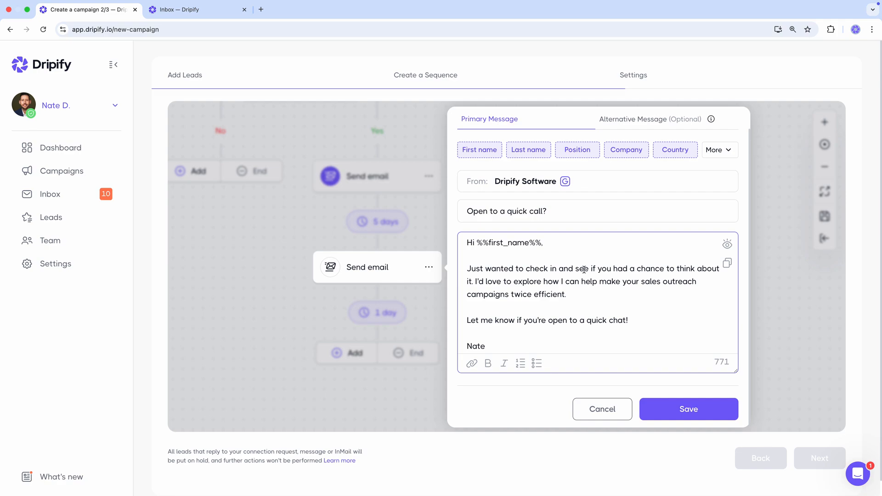
click(688, 408)
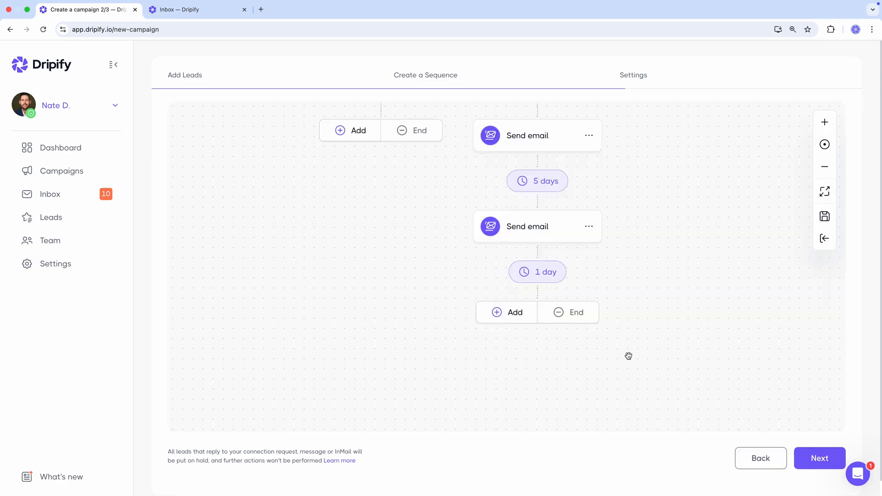
Step: End the email-available branch after the second email, and close the No branch with Withdraw invite and an end of sequence
click(576, 320)
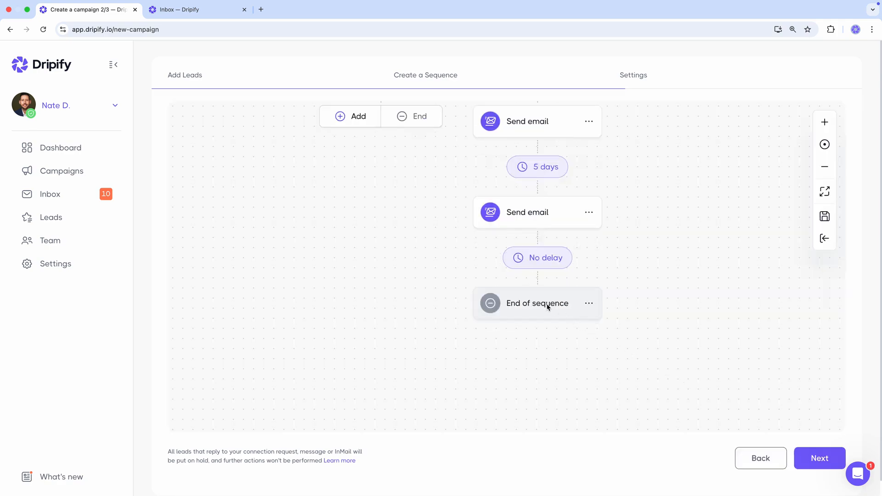
drag(376, 199, 419, 331)
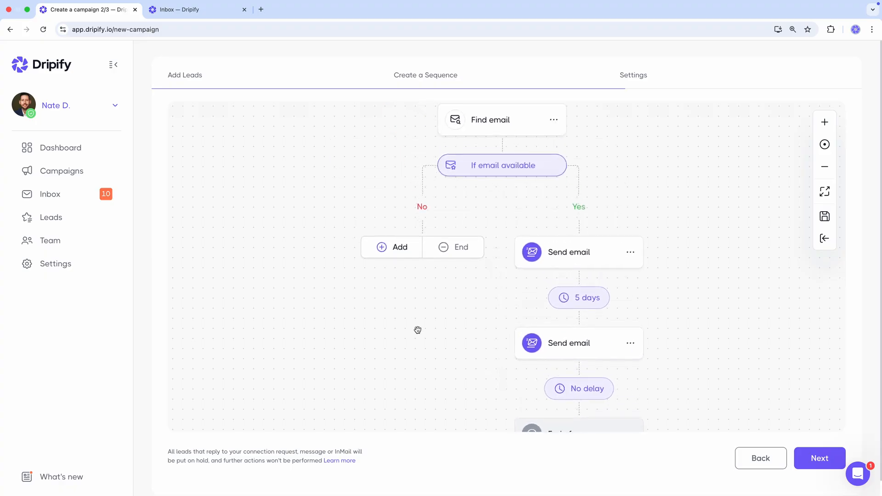
click(391, 252)
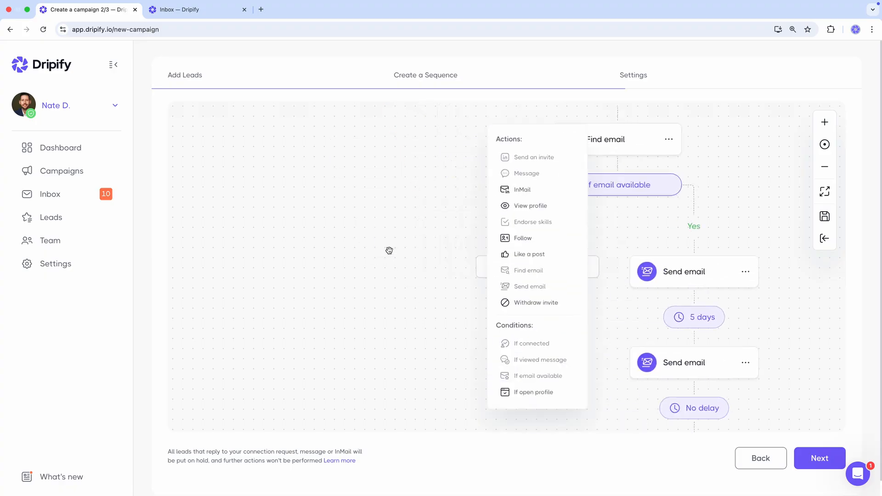
click(552, 301)
click(578, 356)
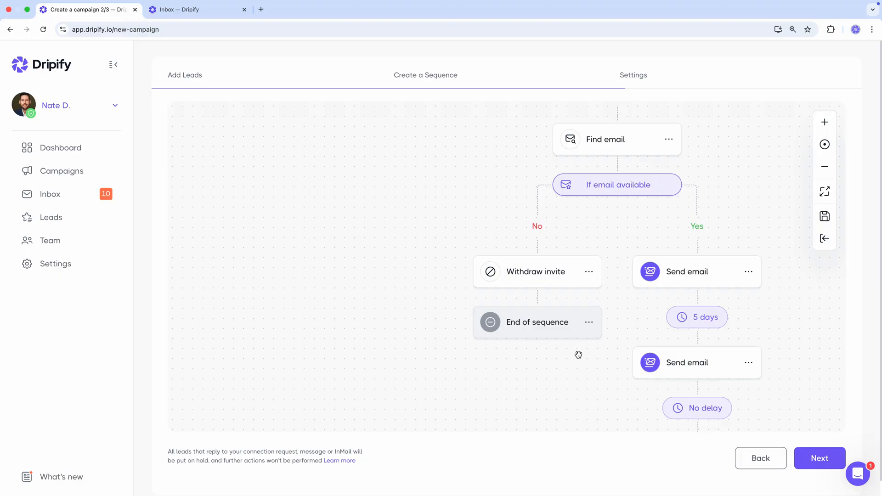
Step: Set the delay before the first action in the Accepted branch to 2 hours
drag(735, 173, 476, 423)
drag(630, 199, 602, 322)
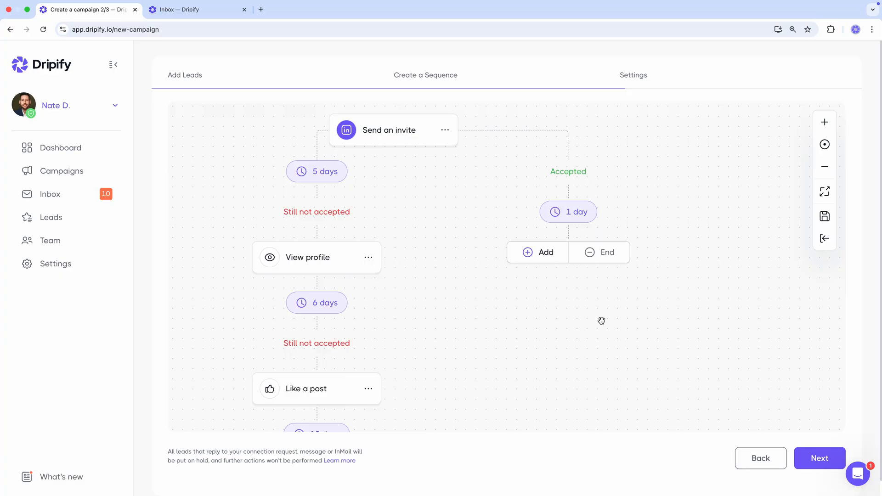
click(568, 213)
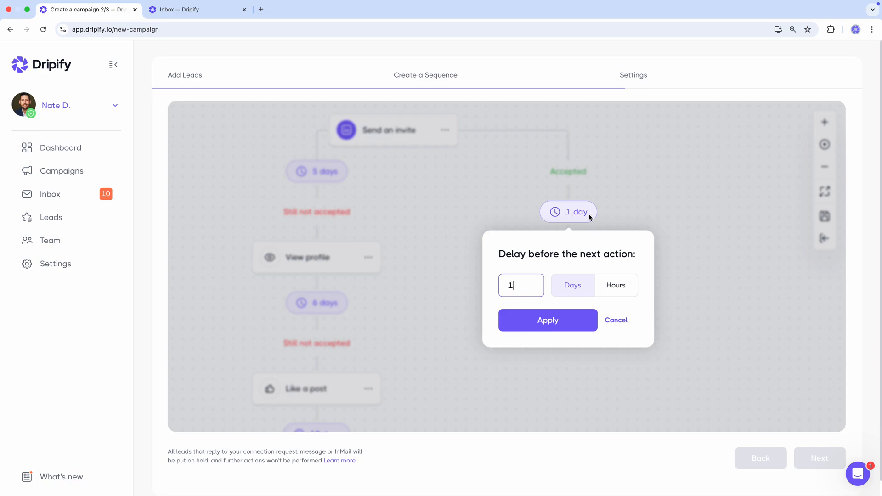
click(615, 286)
click(529, 286)
key(BackSpace)
text(2)
click(526, 319)
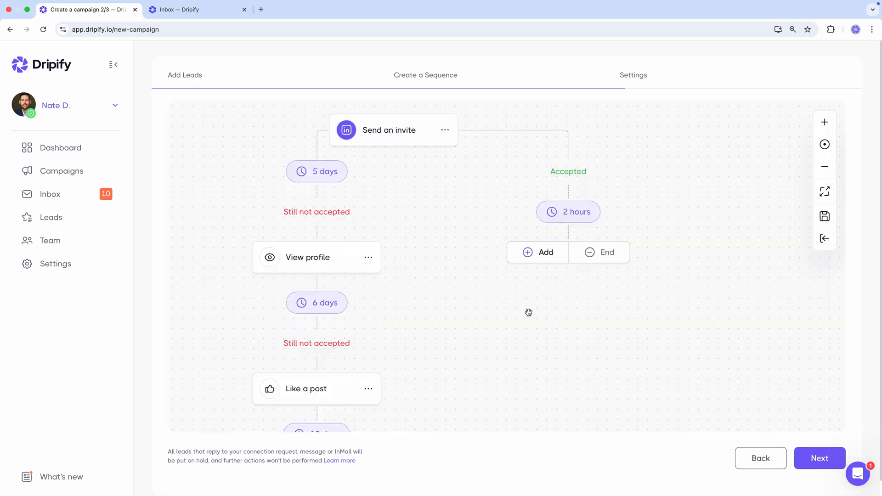
Step: Add Endorse skills to the Accepted branch, followed by a Like a post action
click(538, 254)
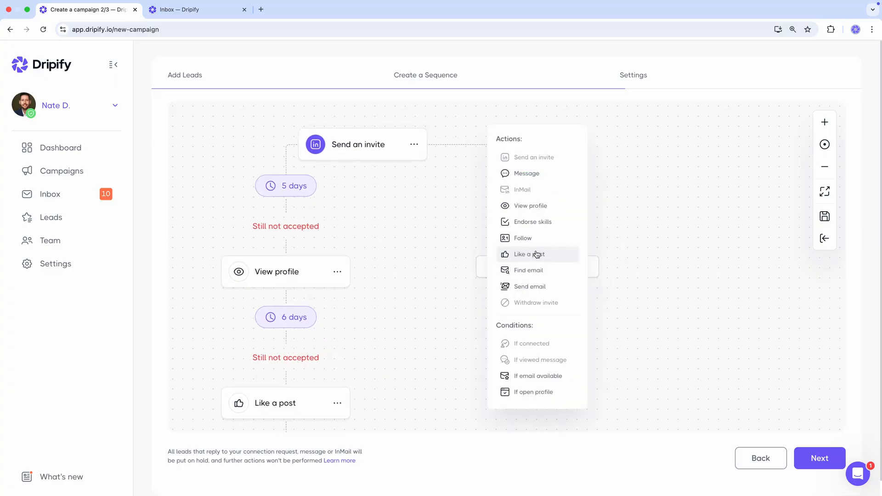
click(542, 222)
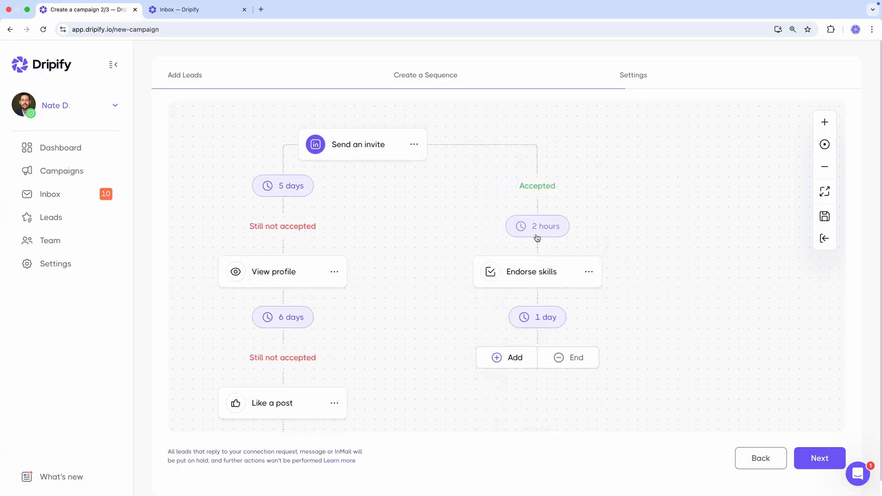
click(523, 358)
click(533, 255)
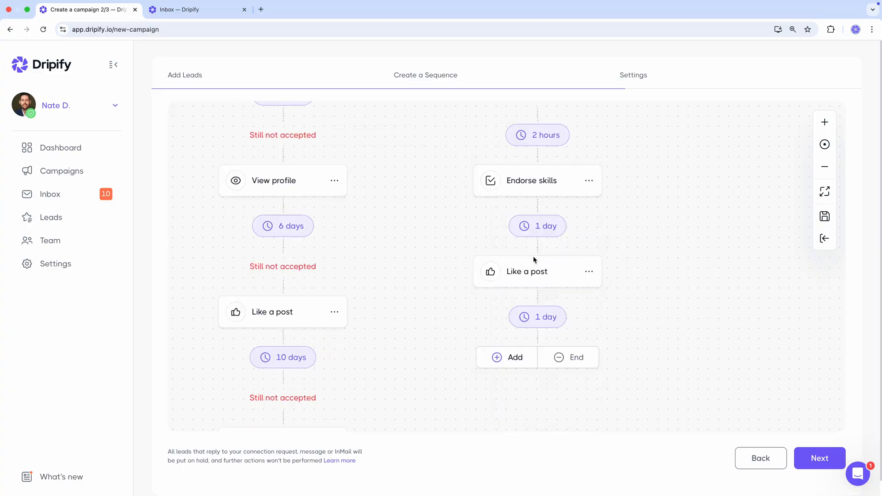
Step: Set the delay after Like a post in the Accepted branch to 2 days and add a Message action
click(534, 317)
text(2)
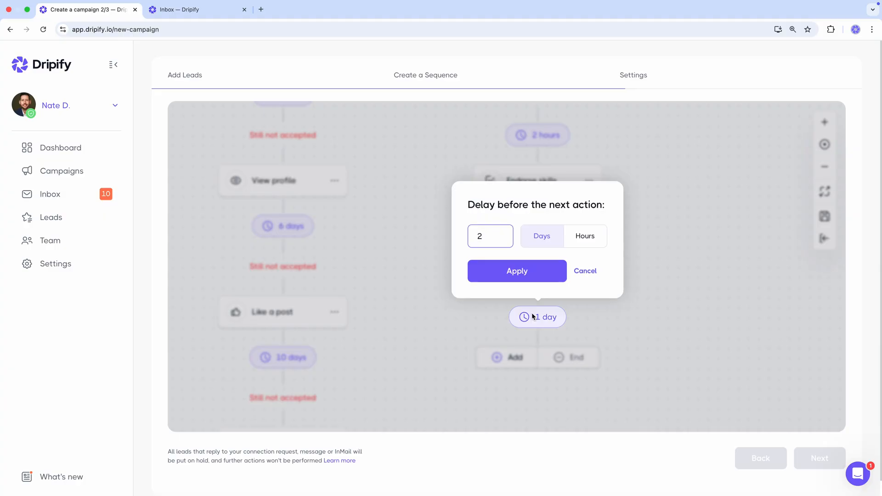
click(533, 274)
click(521, 356)
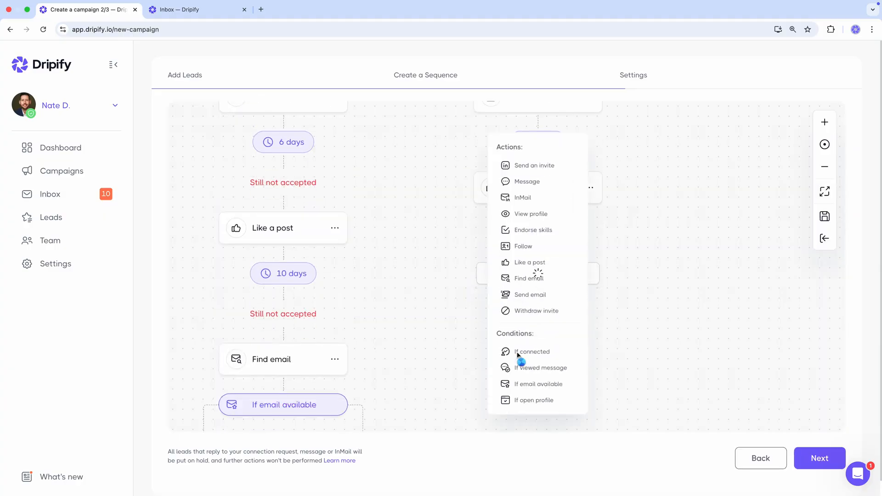
click(535, 174)
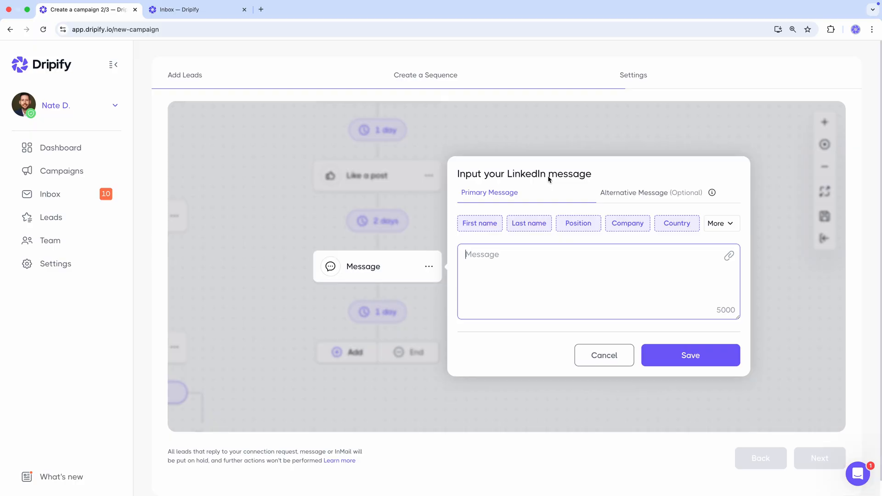
Step: Begin the LinkedIn message with "Hi", the first name variable and a comma, followed by a new paragraph "Excited to be connected!"
text(Hi)
click(488, 221)
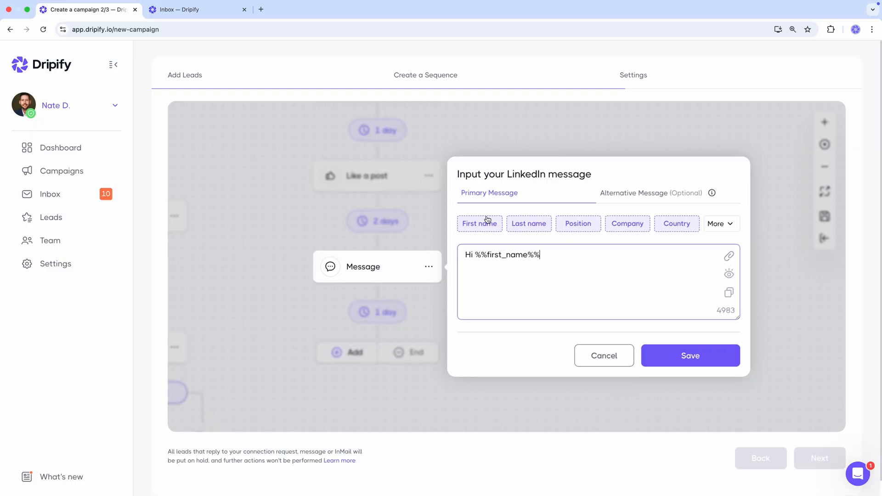
text(Excited to be connected!)
Step: Add the paragraph "I noticed we share a focus on a similar audience. I think we could share some valuable insights down the road when our schedules align."
key(Return)
key(Return)
text(I noticed we share)
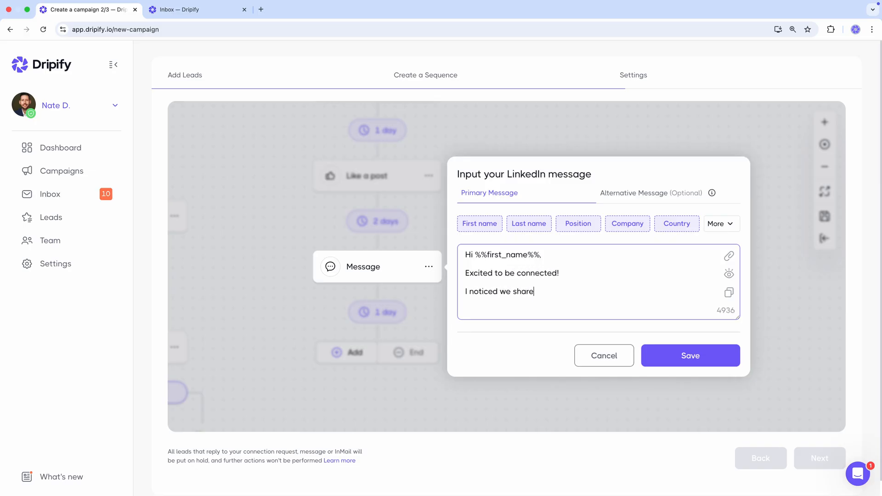
text( a focus on a similar audience. I think we could share some valuable insights down the road when our schedules align.)
Step: Sign off the first LinkedIn message with the sender's first name and save it
key(Return)
key(Return)
text(Nate)
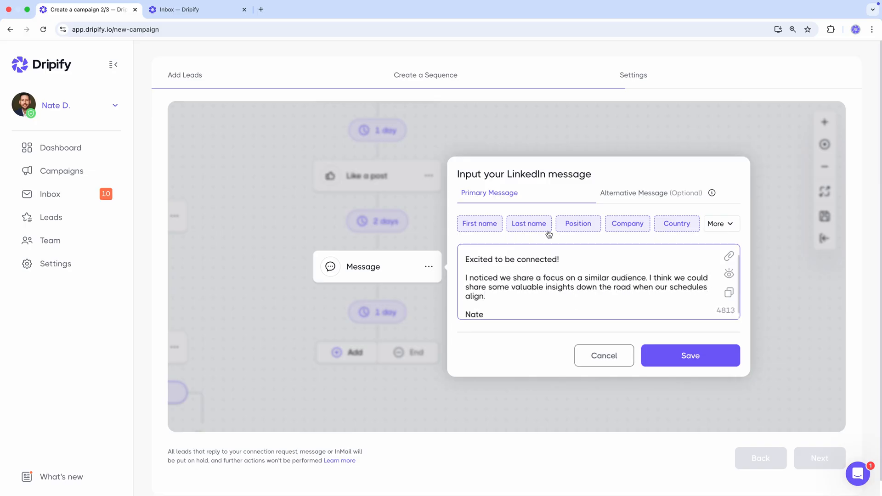
click(683, 356)
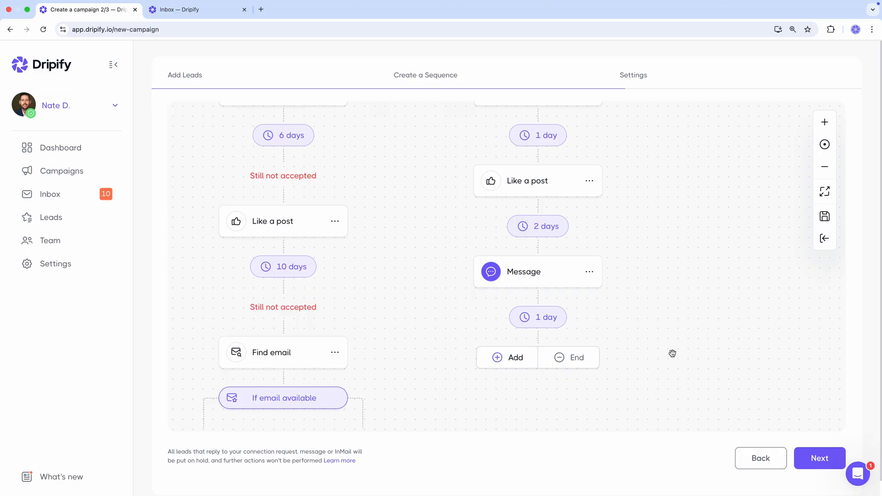
Step: Set the delay after the first LinkedIn message to 3 days and add a View profile action
click(539, 321)
key(BackSpace)
text(3)
click(519, 272)
click(517, 358)
click(530, 208)
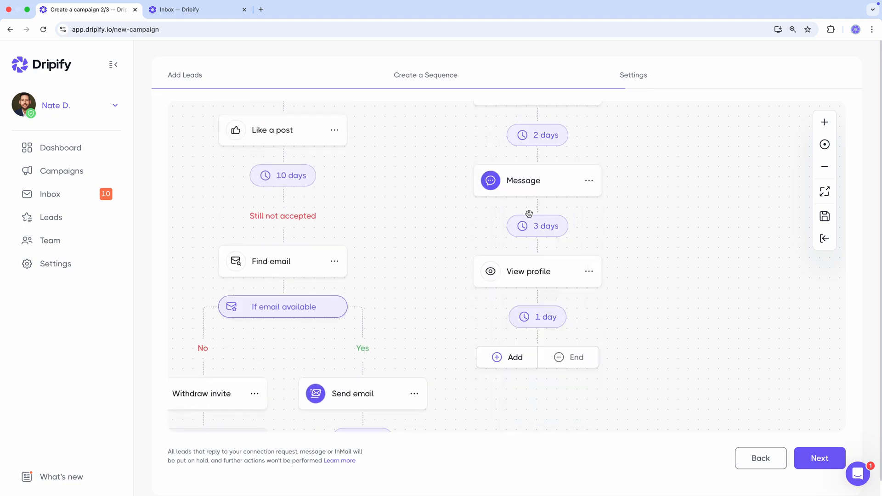
Step: Add a second Message after View profile, greeting the lead with "Hi", the first name variable and a comma
click(509, 357)
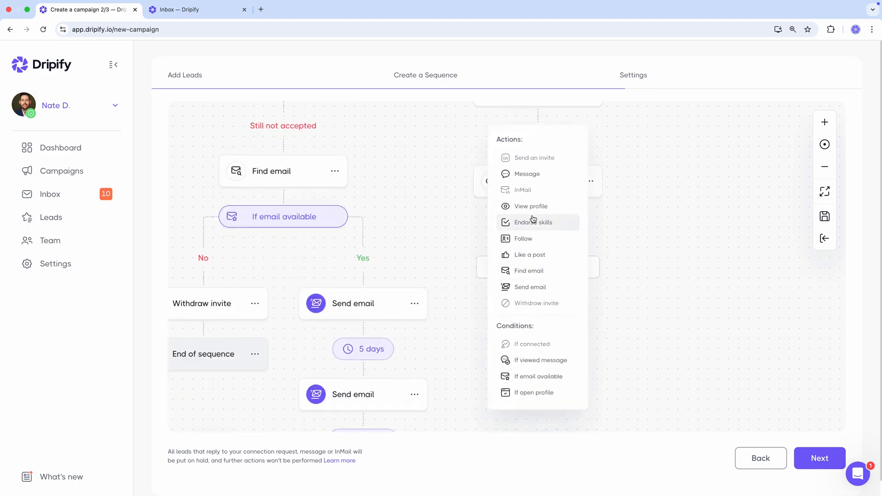
click(529, 174)
text(Hi)
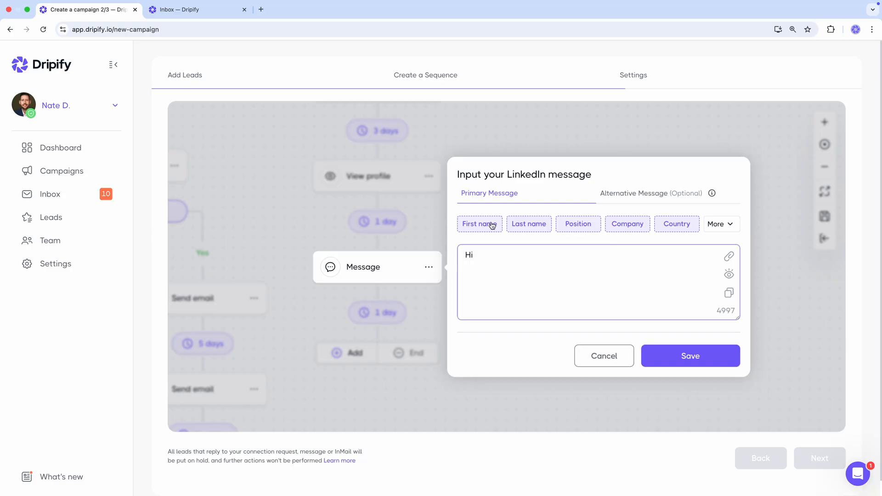
click(492, 225)
text(,)
Step: Write "I see you've built some presence on LinkedIn. I'm interested in hearing what results you and your team have seen so far."
key(Return)
key(Return)
text(I see you've built some presence on LinkedIn. I'm interested in hearing what results you and your team have seen so far. If you're open to it, I'd love to discuss a few ways to potentially improve those results.)
Step: Add "If you're open to it, I'd love to discuss a few ways to potentially improve those results." and "Are you available on Monday or Tuesday next week?"
key(Return)
key(Return)
text(Are you available on Monday or Tuesda)
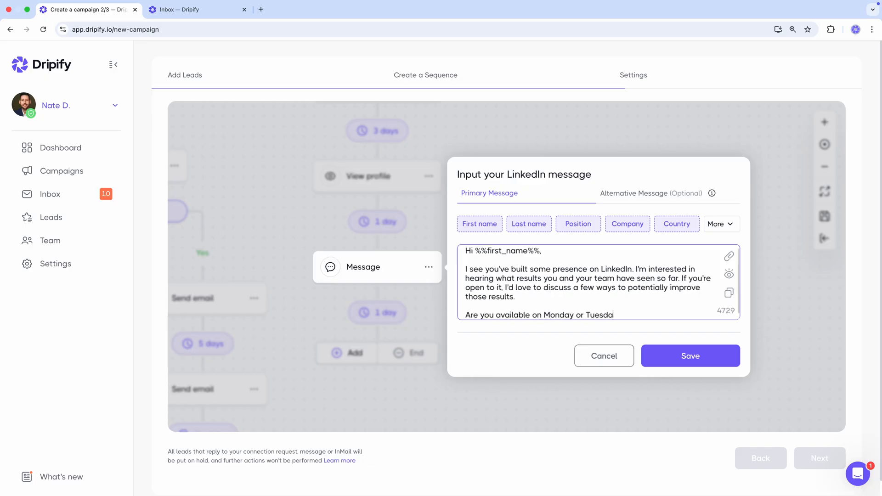
text(y next week?)
Step: Close the second message with "Looking forward to hearing from you" and the sender's first name, and save it
key(Return)
key(Return)
text(Looking forward to hearing from you)
key(Return)
text(Nate)
click(690, 355)
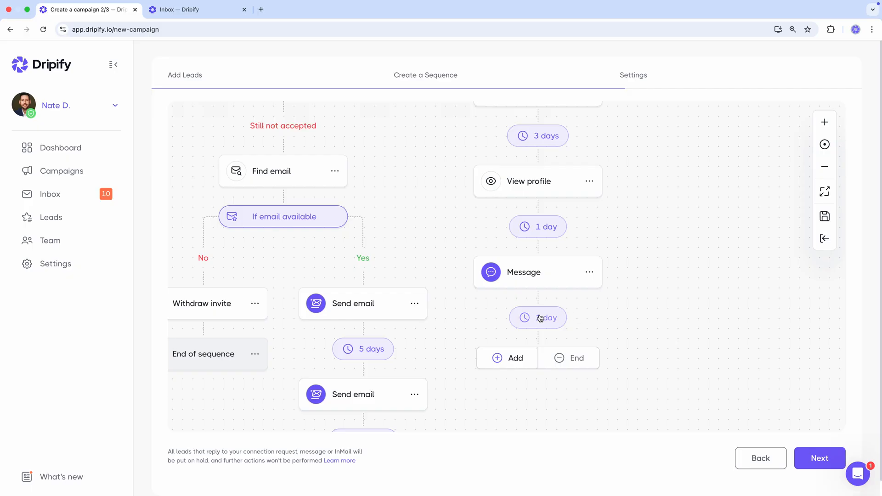
Step: Set the delay after the second LinkedIn message to 7 days
click(540, 317)
text(7)
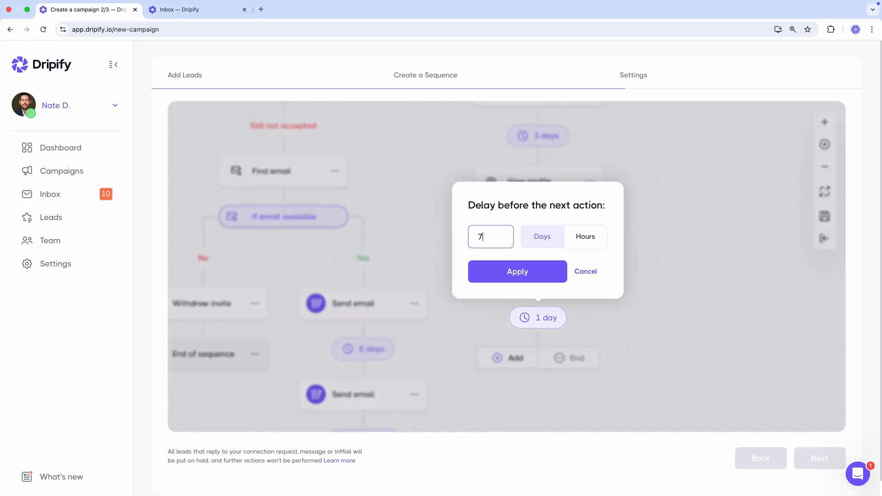
click(531, 276)
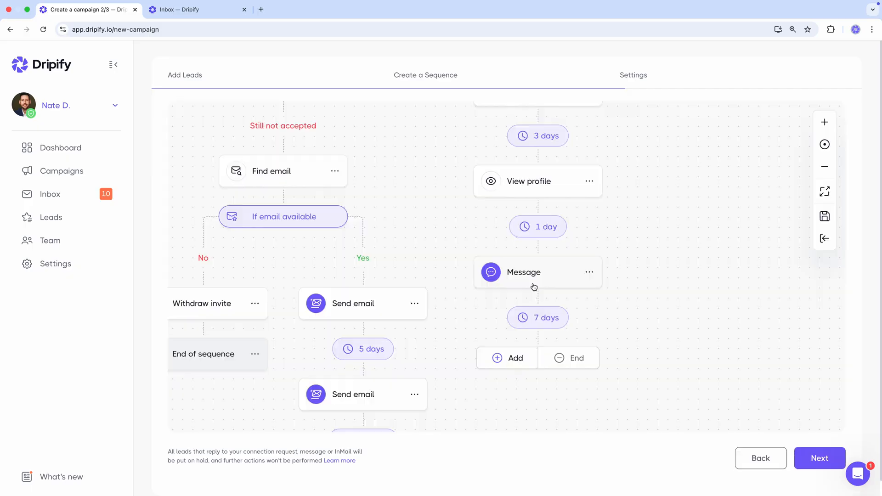
Step: Add a third Message after the 7-day delay, opening it with "Hi", the first name variable and a comma
click(521, 359)
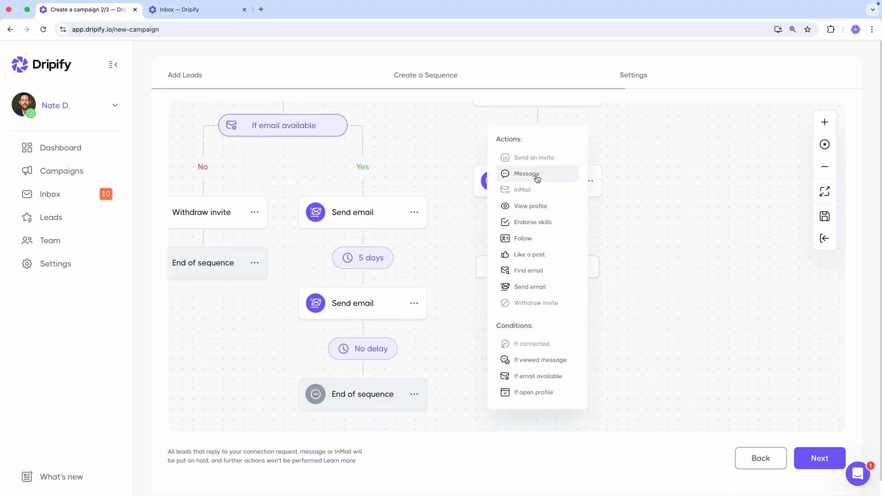
click(535, 177)
text(Hi)
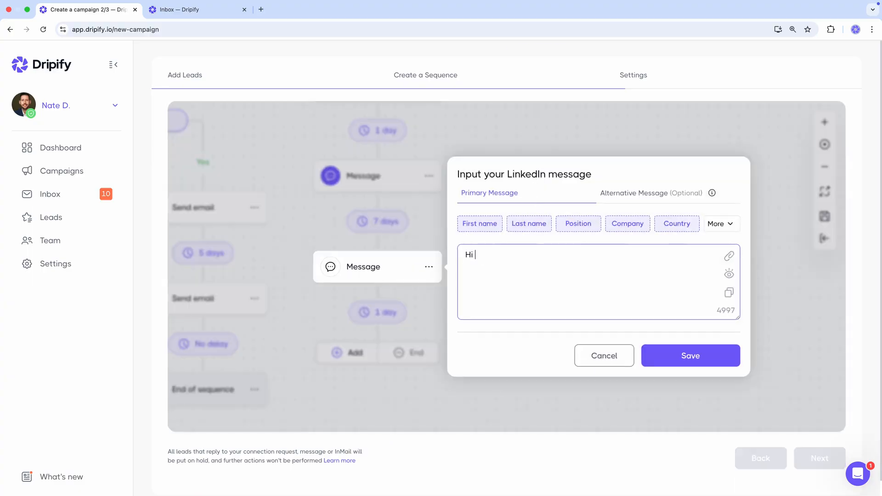
click(492, 220)
text(,)
Step: Write "Just checking in to see if you had a chance to review my previous message. I'm still excited about the possibility of helping your team with sales"
key(Return)
key(Return)
text(Just checking in to see if you had a chance to review my previous message. I'm still excited about the possibility of helping your team with sales outreac)
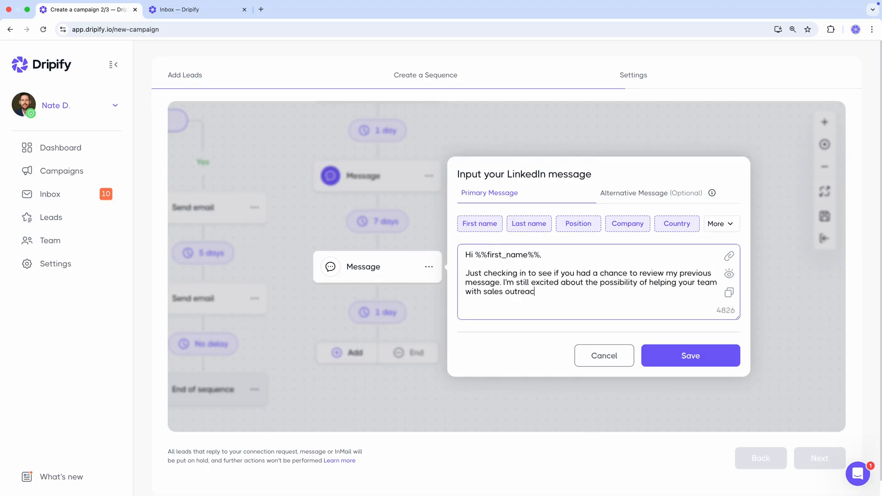
text(h and would love to chat about how our tool could make a difference for)
Step: Finish the sentence with "outreach and would love to chat about how our tool could make a difference for", the company variable and a period
click(628, 226)
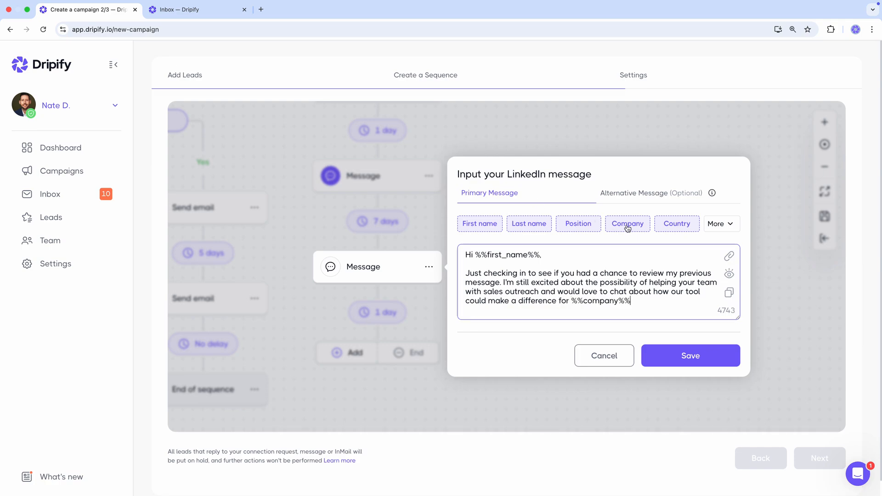
text(.)
Step: Add the paragraph "Let me know if you're interested or if there's a better time to connect."
key(Return)
key(Return)
text(Let me know if you're interested or if there's a better time to connect.)
Step: Sign off the third message with the sender's first name, save it, and end the Accepted branch there
key(Return)
key(Return)
text(Nate)
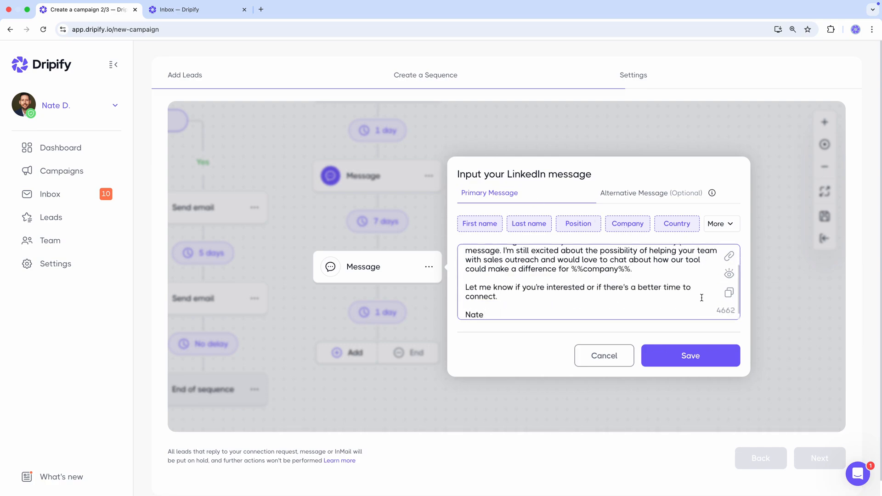
click(694, 355)
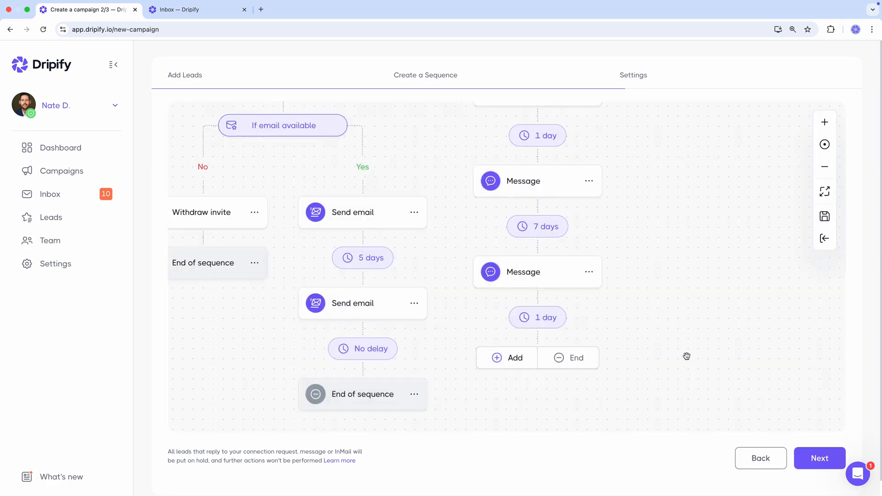
click(587, 358)
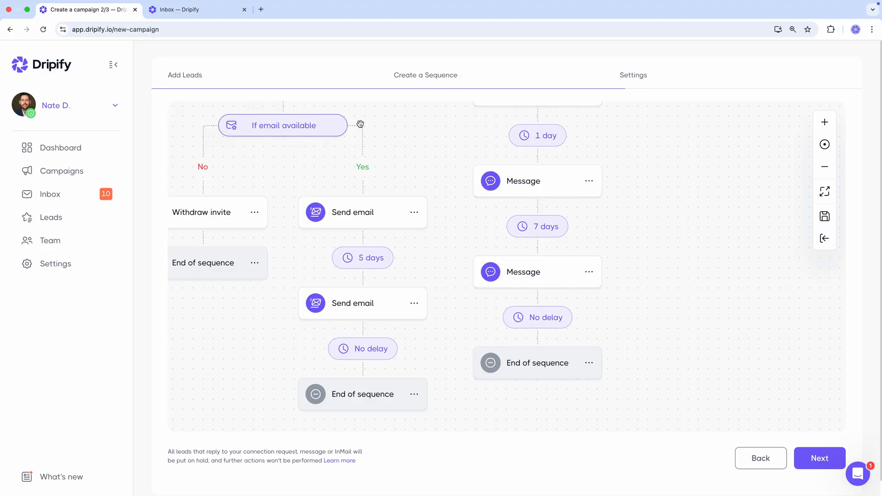
Step: Switch to the other Dripify browser tab and resume the paused sequence for the lead whose profile is shown, confirming the request
click(224, 17)
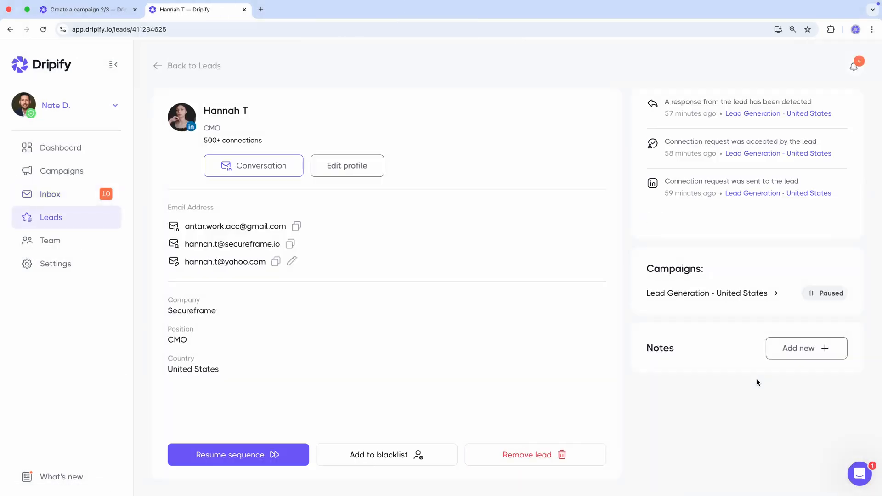
click(260, 449)
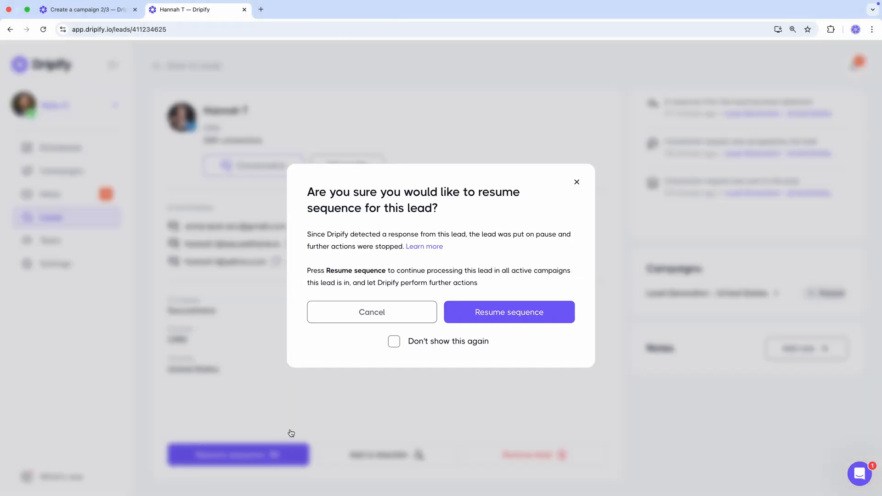
click(524, 317)
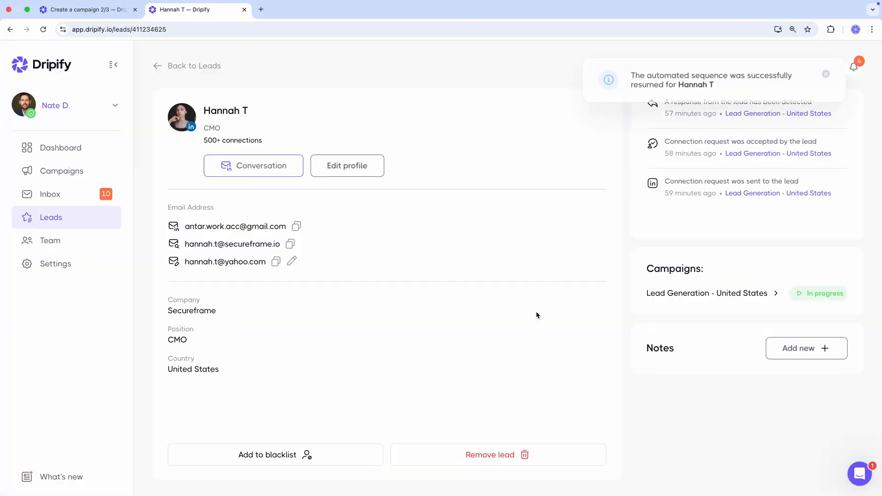